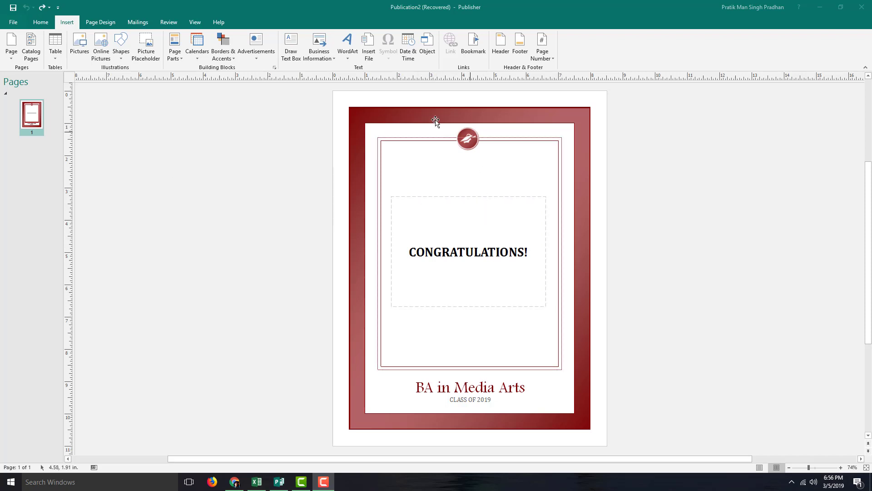
Step: Select the entire CONGRATULATIONS! text on the certificate
{"action": "left_click", "coordinate": [441, 253]}
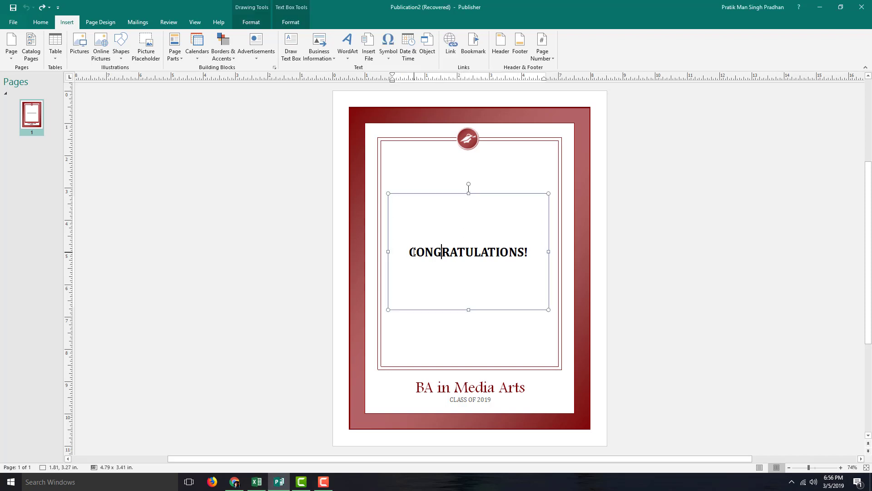
{"action": "left_click", "coordinate": [531, 250]}
{"action": "left_click_drag", "start_coordinate": [531, 250], "coordinate": [410, 250]}
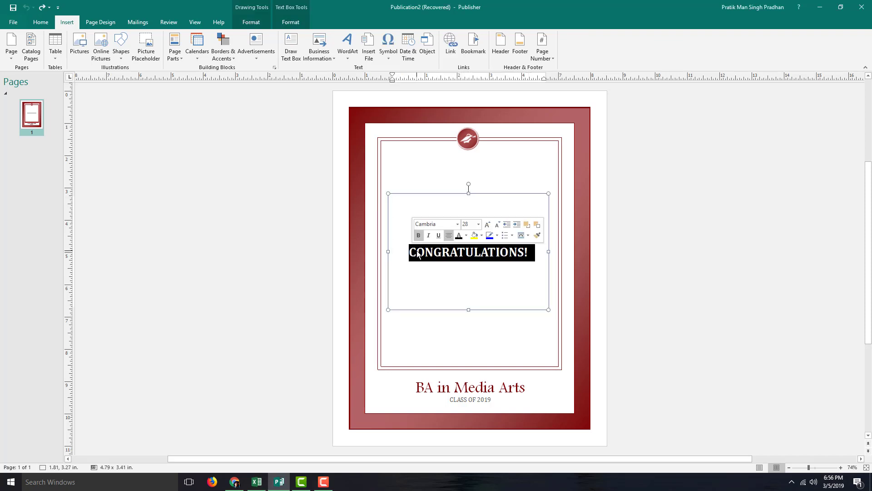
{"action": "left_click", "coordinate": [475, 252]}
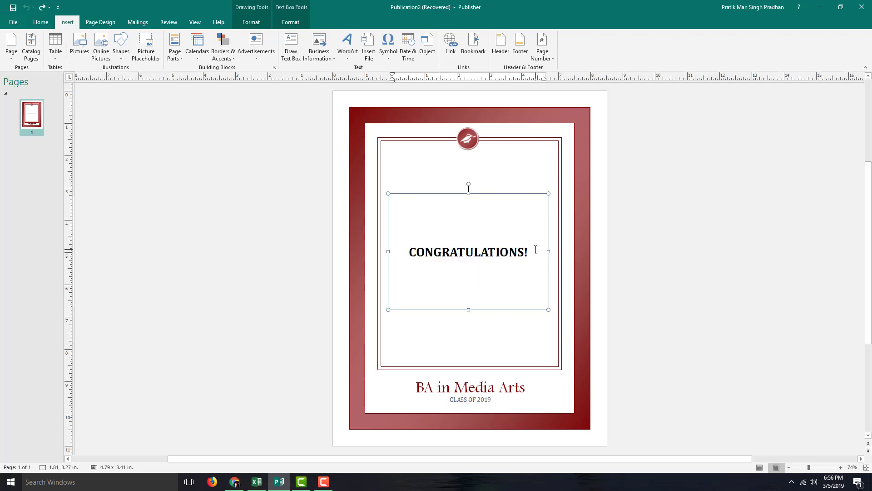
{"action": "triple_click", "coordinate": [536, 250]}
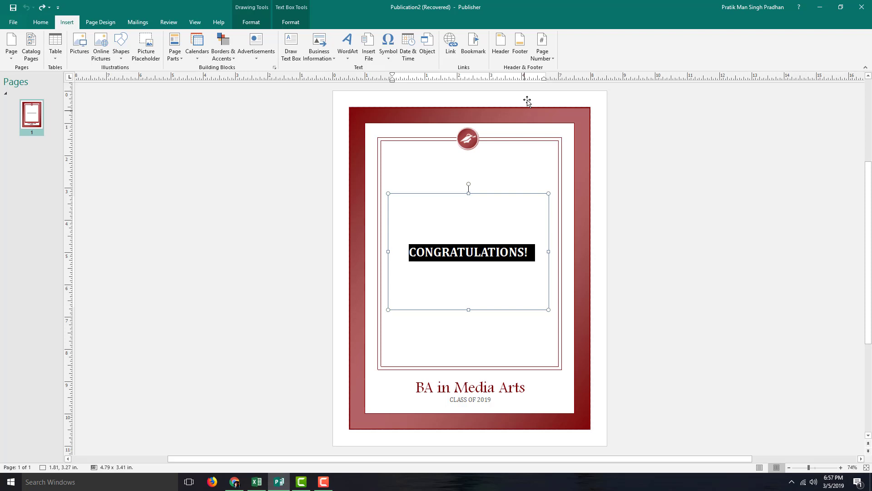
Step: Open the hyperlink dialog, preview each Link to option, and settle on Existing File or Web Page
{"action": "left_click", "coordinate": [453, 44]}
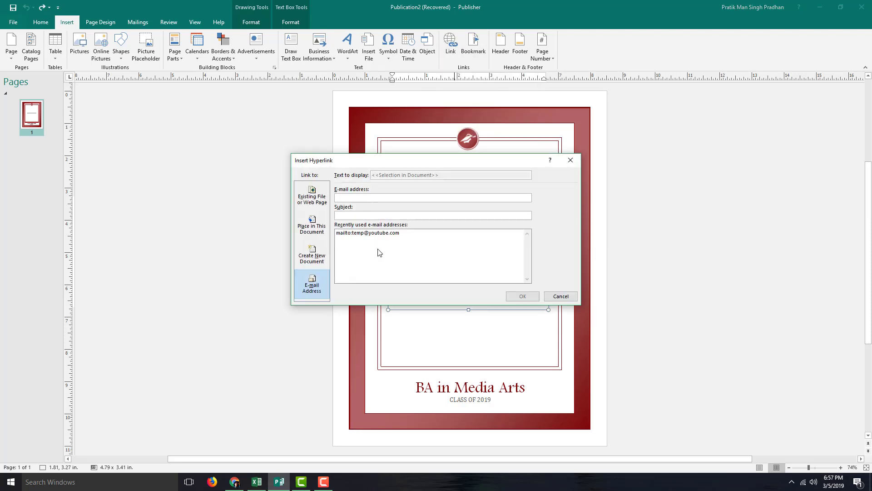
{"action": "left_click", "coordinate": [316, 204]}
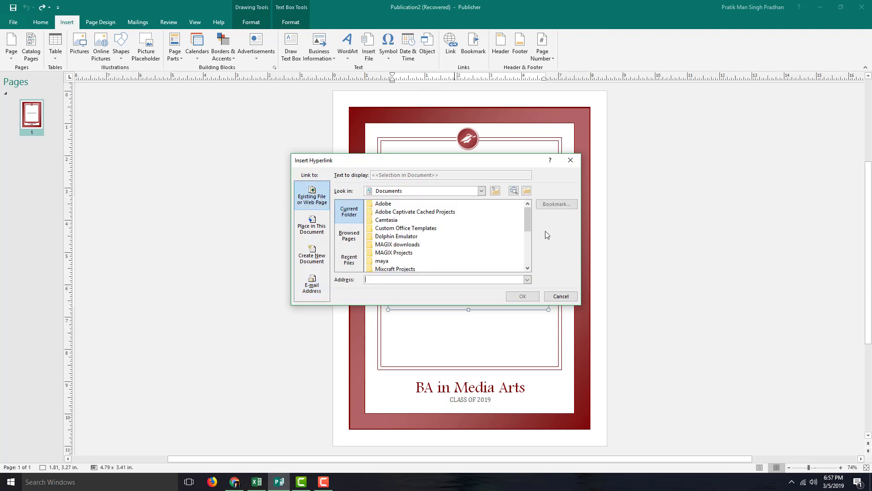
{"action": "scroll", "coordinate": [525, 214], "scroll_direction": "down", "scroll_amount": 3}
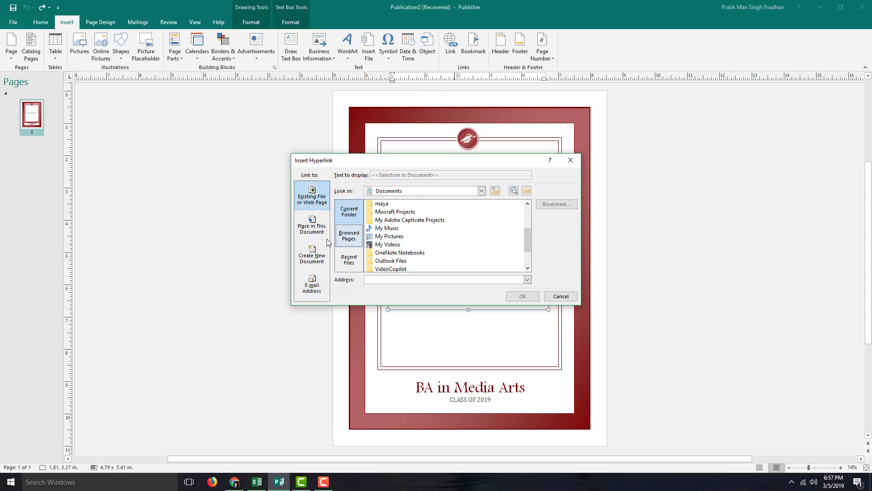
{"action": "left_click", "coordinate": [320, 228]}
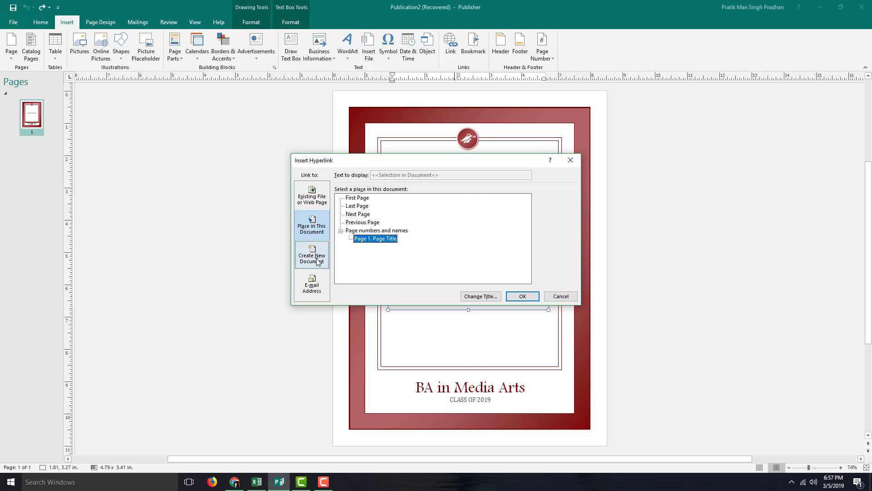
{"action": "left_click", "coordinate": [318, 262]}
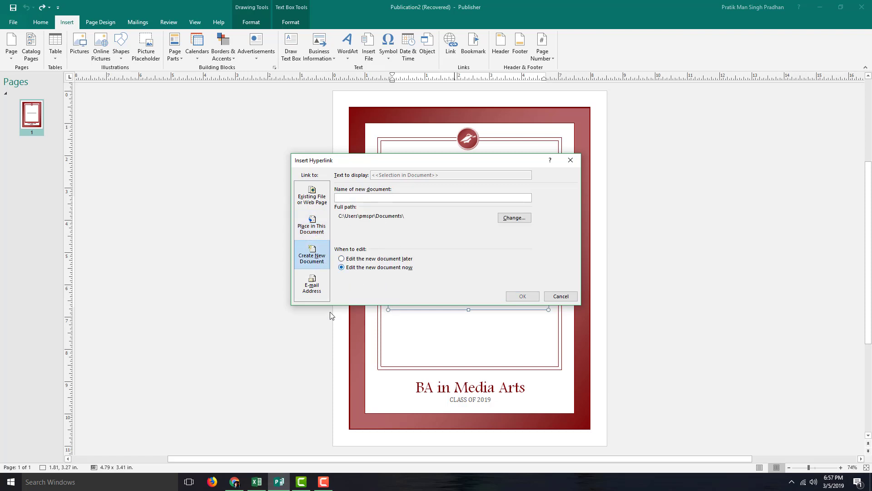
{"action": "left_click", "coordinate": [313, 285]}
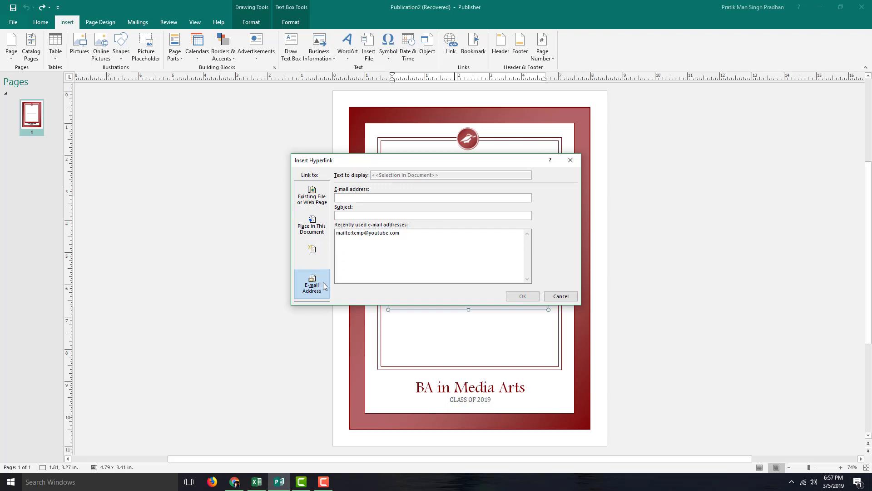
{"action": "left_click", "coordinate": [316, 196]}
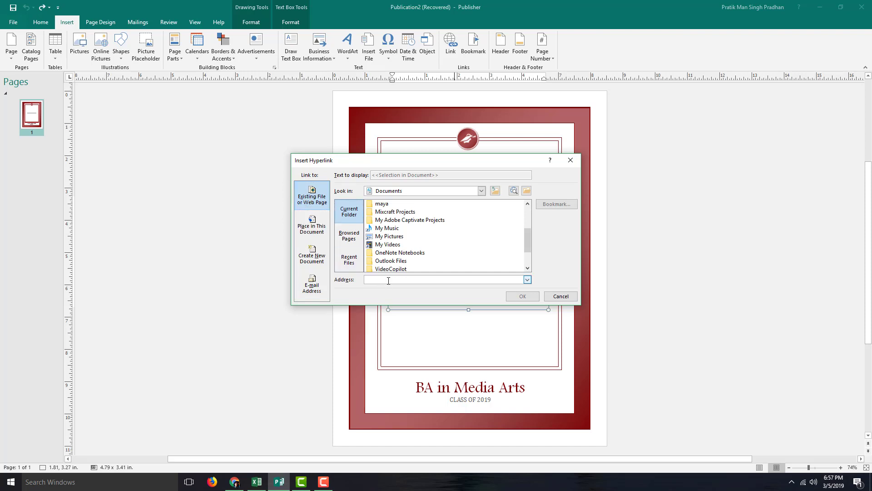
{"action": "key", "text": "Down"}
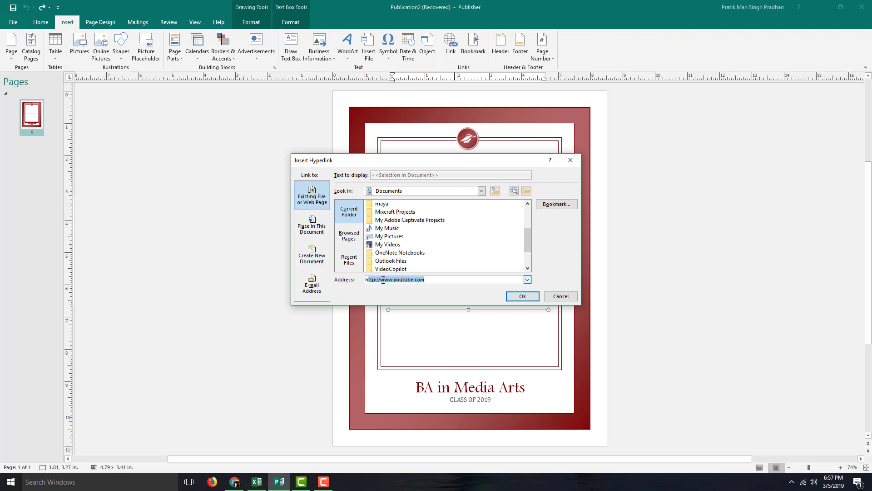
{"action": "key", "text": "BackSpace"}
{"action": "type", "text": ":"}
{"action": "left_click", "coordinate": [443, 279]}
{"action": "left_click", "coordinate": [523, 297]}
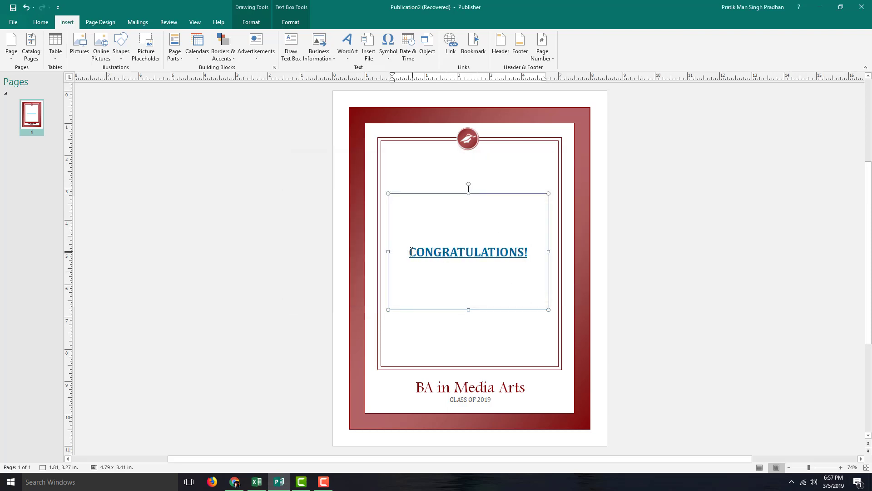
Step: Recolour the linked CONGRATULATIONS! text dark red and deselect the text box
{"action": "left_click_drag", "start_coordinate": [412, 252], "coordinate": [526, 263]}
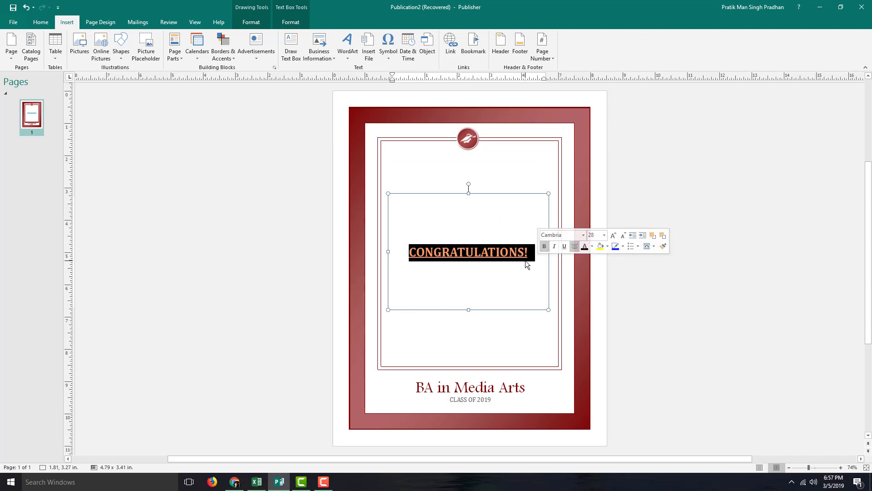
{"action": "left_click", "coordinate": [592, 246]}
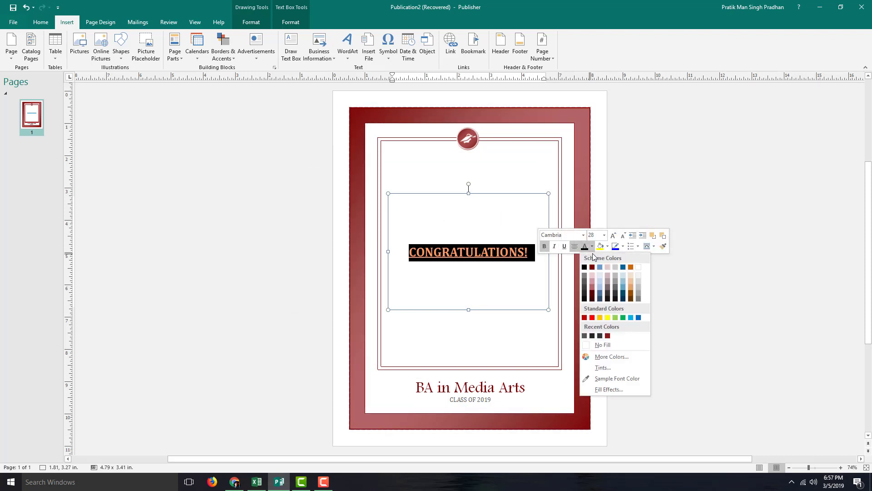
{"action": "left_click", "coordinate": [593, 267]}
{"action": "left_click", "coordinate": [487, 252]}
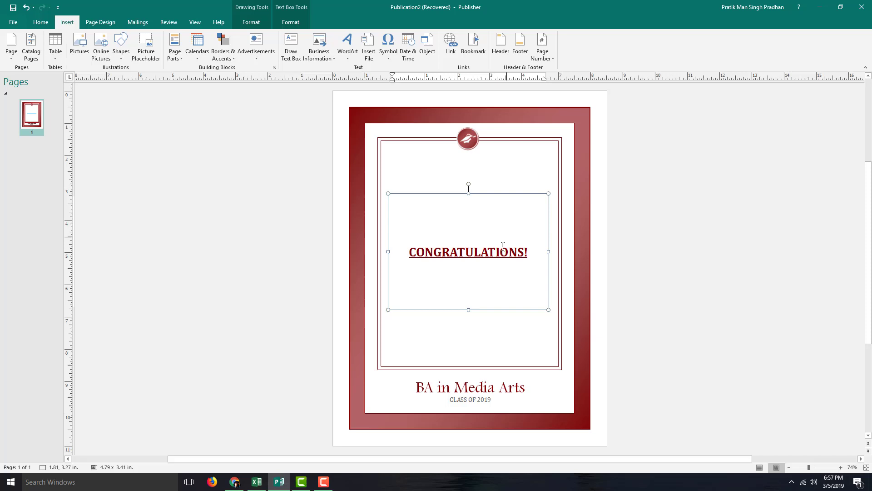
{"action": "left_click", "coordinate": [474, 155]}
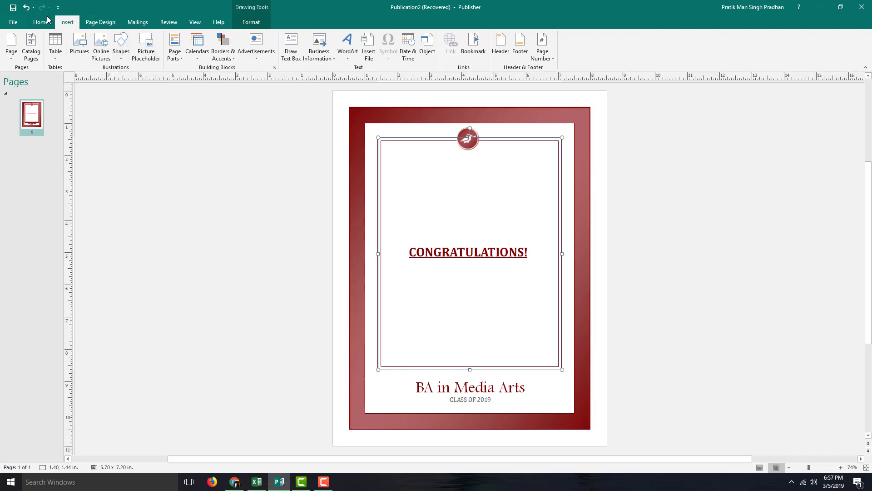
Step: Draw a small star below the logo and give it a light-blue gradient style
{"action": "left_click", "coordinate": [120, 44]}
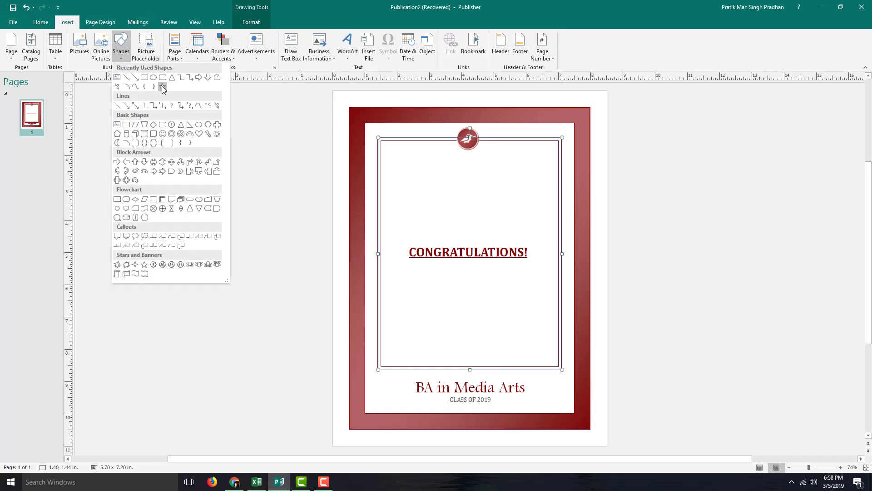
{"action": "left_click", "coordinate": [164, 87]}
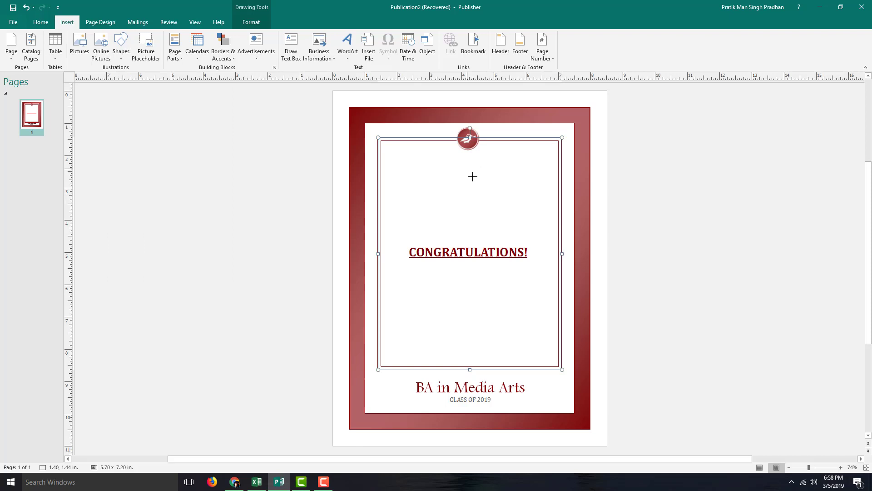
{"action": "mouse_move", "coordinate": [468, 169]}
{"action": "left_mouse_down"}
{"action": "mouse_move", "coordinate": [502, 201]}
{"action": "mouse_move", "coordinate": [475, 174]}
{"action": "left_mouse_up"}
{"action": "left_click", "coordinate": [253, 54]}
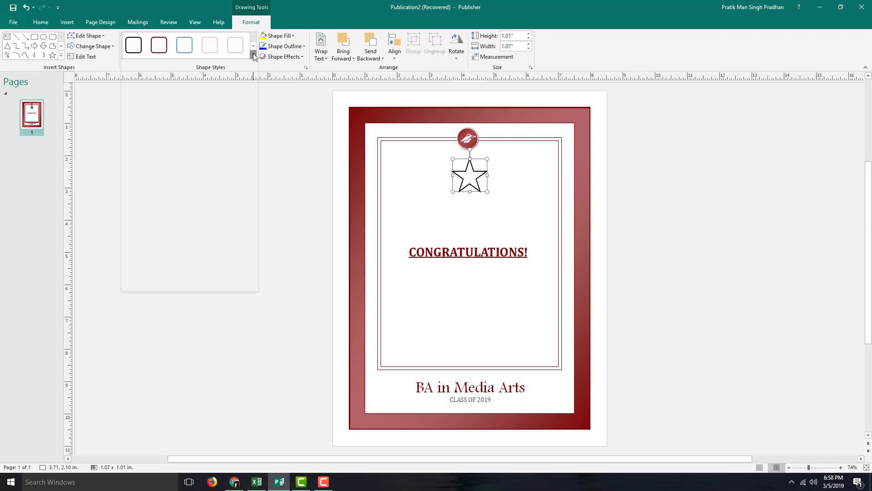
{"action": "left_click", "coordinate": [185, 149]}
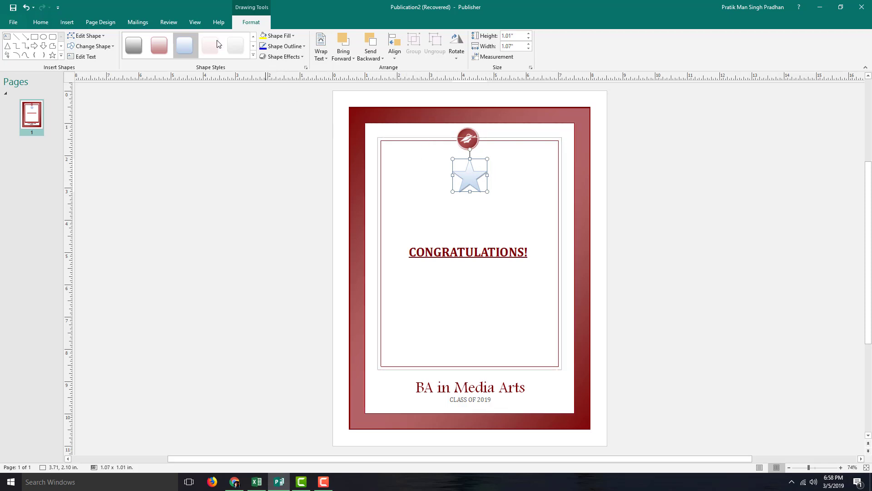
{"action": "left_click", "coordinate": [164, 22]}
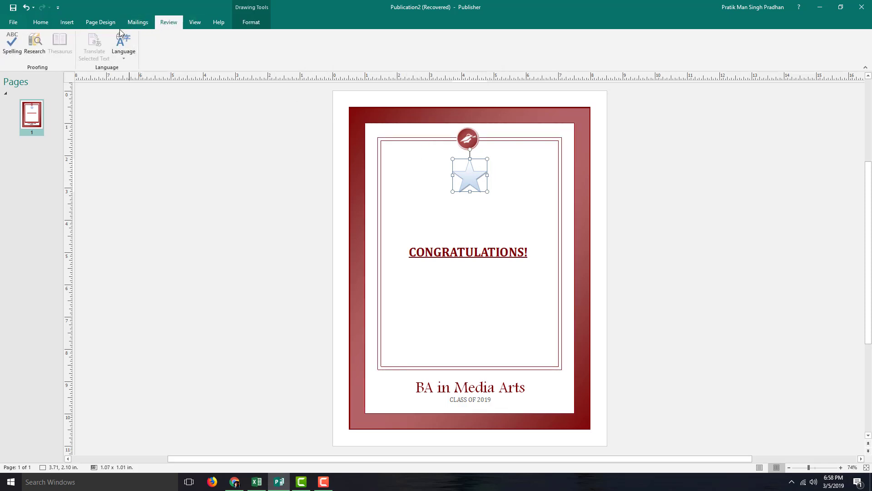
{"action": "left_click", "coordinate": [65, 21]}
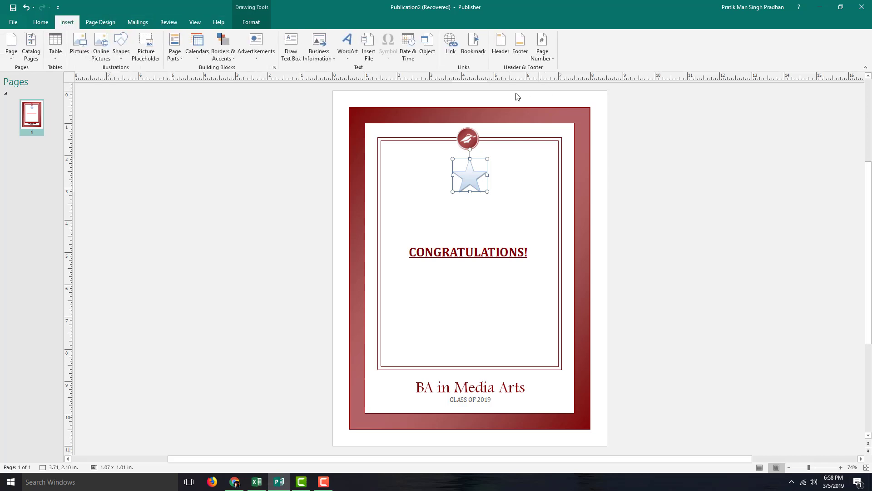
{"action": "left_click", "coordinate": [452, 53]}
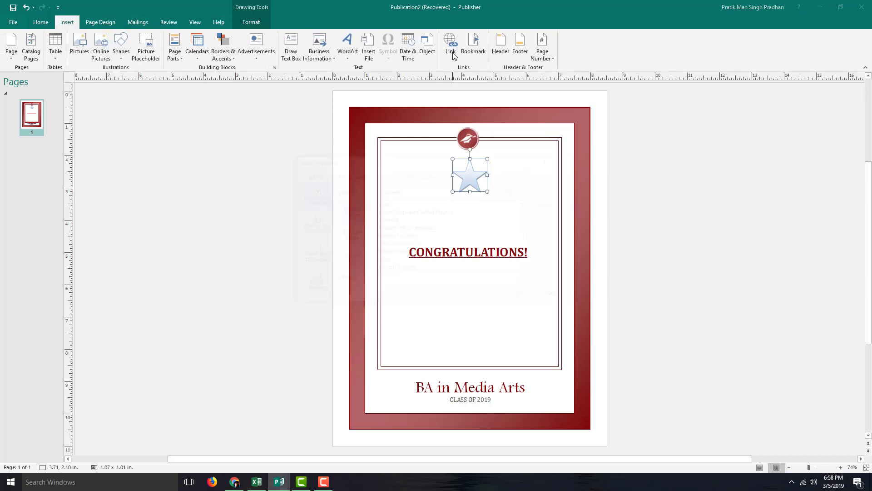
{"action": "left_click", "coordinate": [318, 289]}
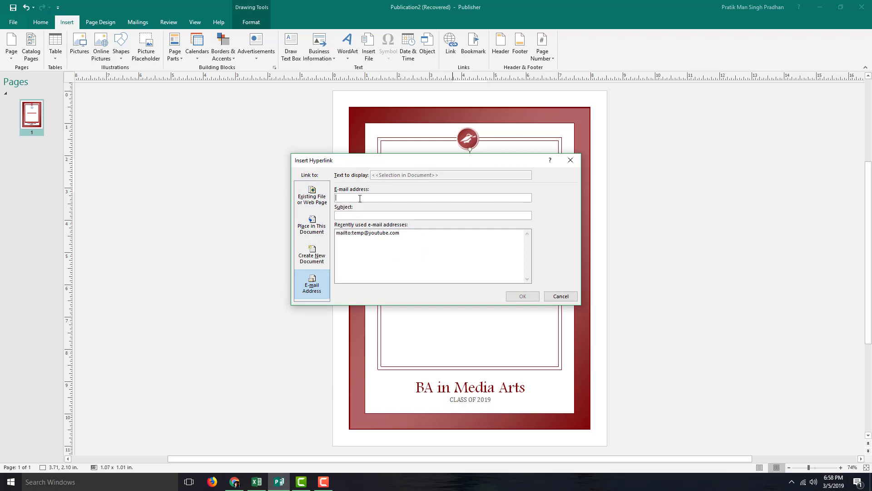
{"action": "type", "text": "temp@youtube.com"}
{"action": "left_click", "coordinate": [522, 295]}
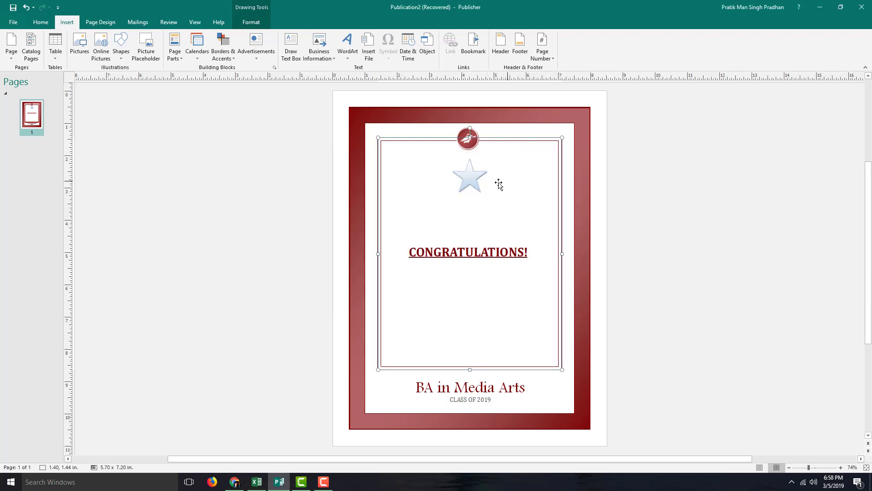
{"action": "left_click", "coordinate": [468, 178]}
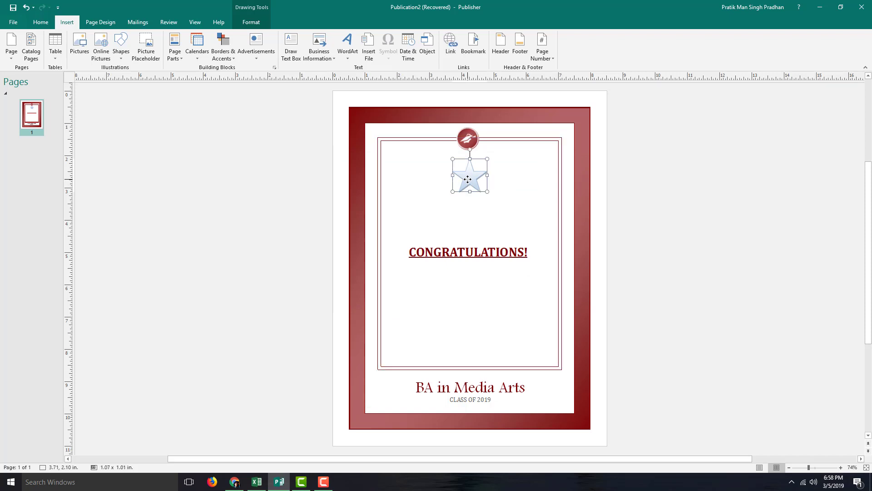
{"action": "left_click", "coordinate": [452, 47]}
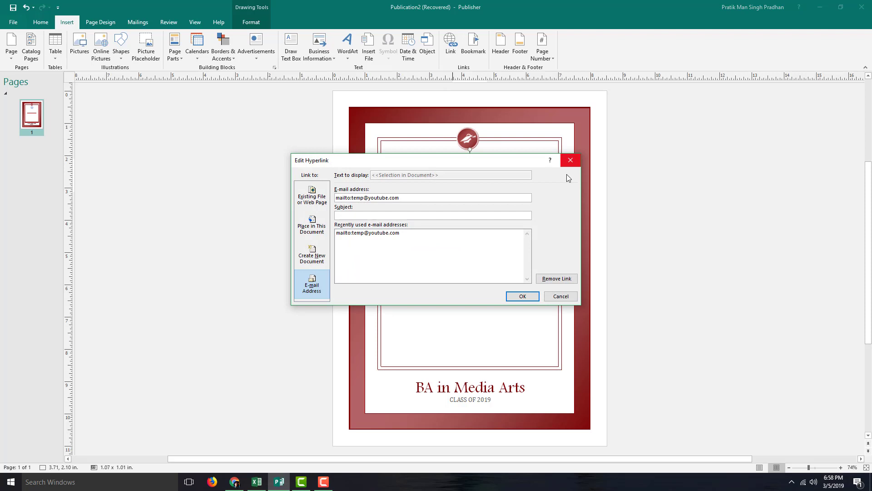
{"action": "left_click", "coordinate": [523, 297]}
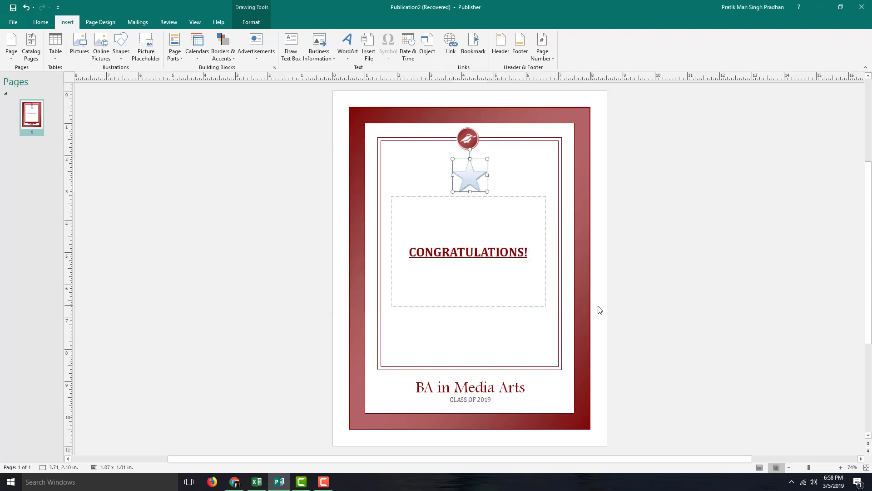
Step: Publish the certificate to the Desktop as the single-file MHTML web page Publication2.mht
{"action": "left_click", "coordinate": [13, 23]}
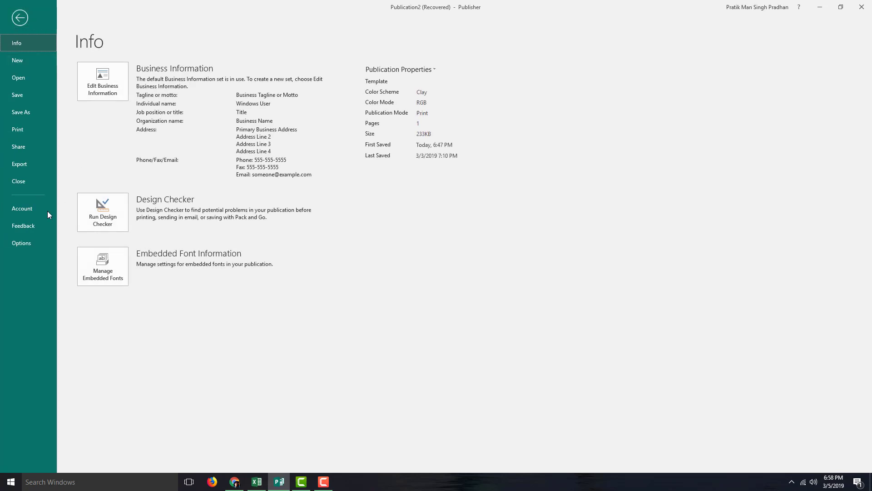
{"action": "left_click", "coordinate": [26, 163]}
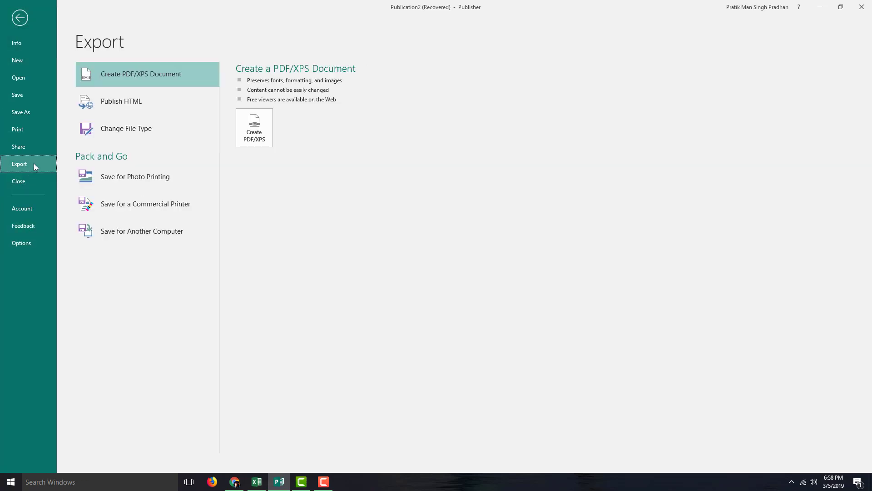
{"action": "left_click", "coordinate": [191, 110]}
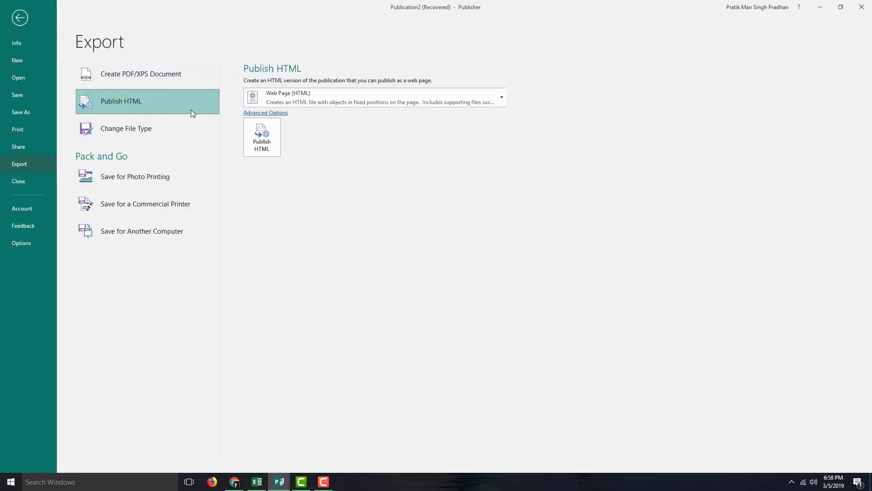
{"action": "left_click", "coordinate": [292, 94]}
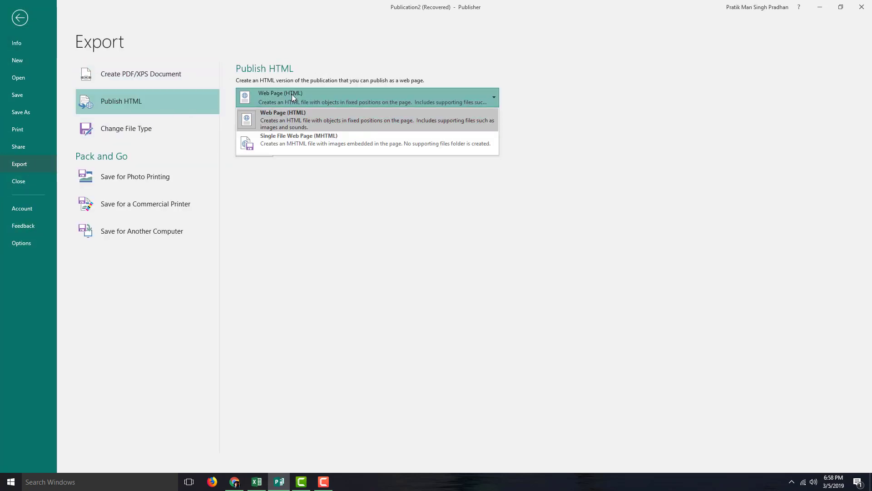
{"action": "left_click", "coordinate": [275, 147]}
{"action": "left_click", "coordinate": [252, 142]}
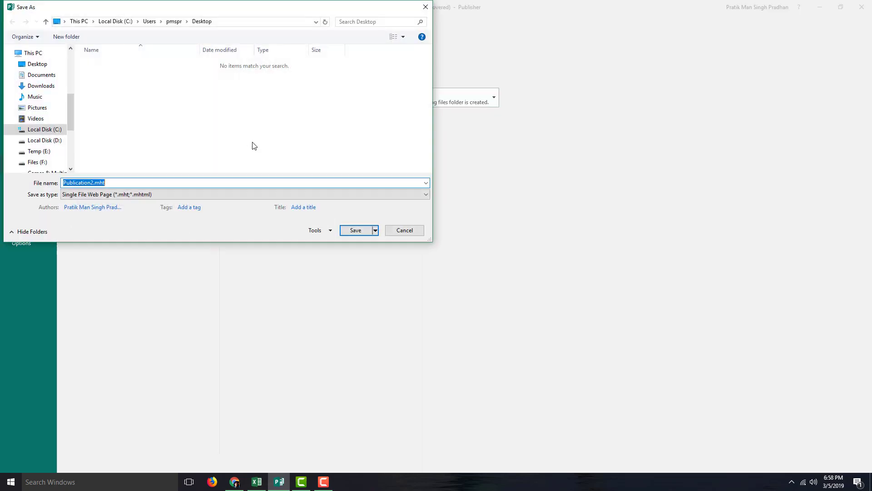
{"action": "left_click", "coordinate": [53, 65]}
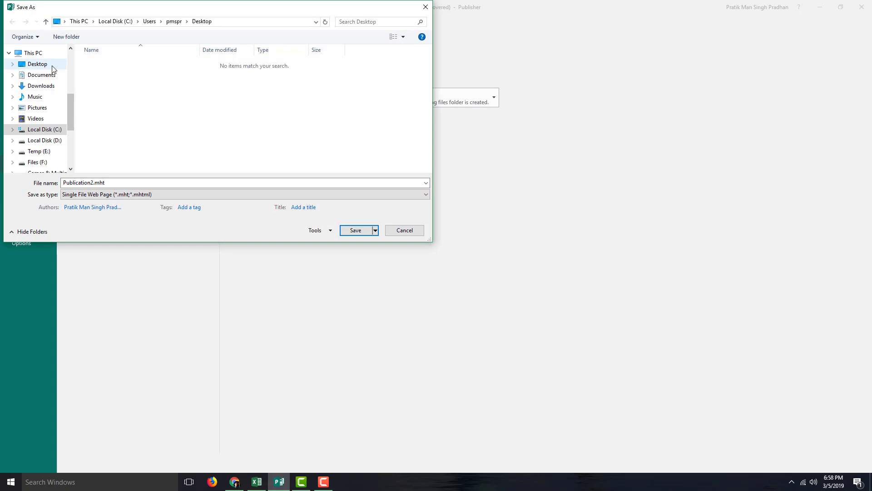
{"action": "left_click", "coordinate": [356, 230]}
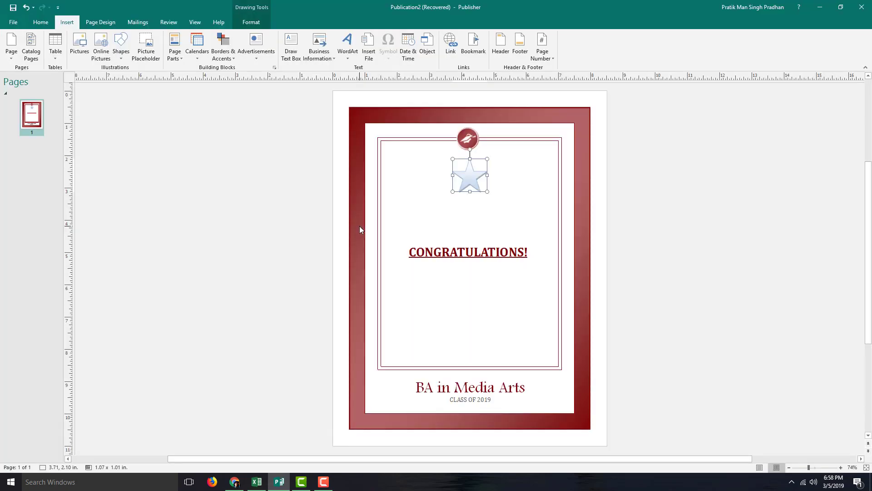
Step: Open Publication2.mht from the desktop in Internet Explorer
{"action": "left_click", "coordinate": [871, 482]}
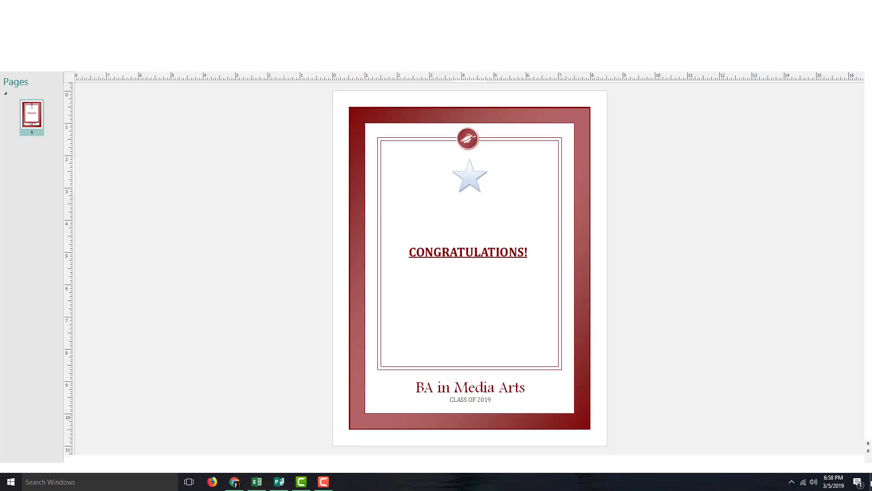
{"action": "left_click", "coordinate": [18, 205]}
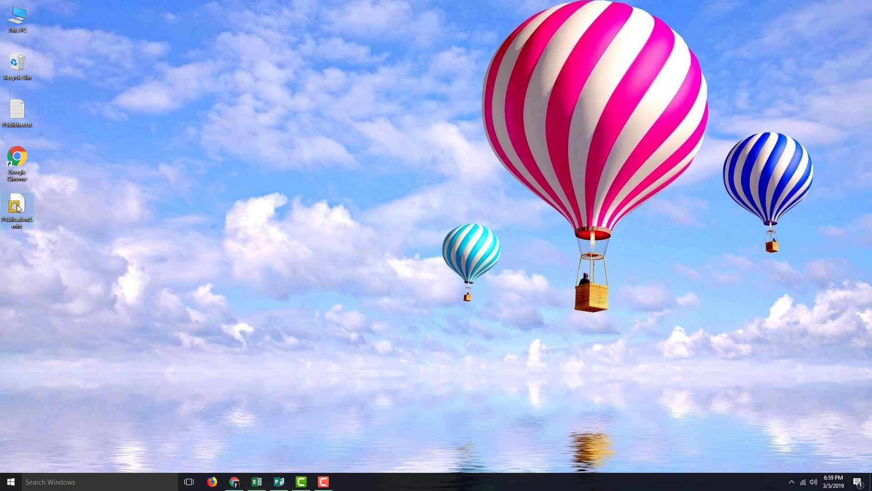
{"action": "double_click", "coordinate": [17, 205]}
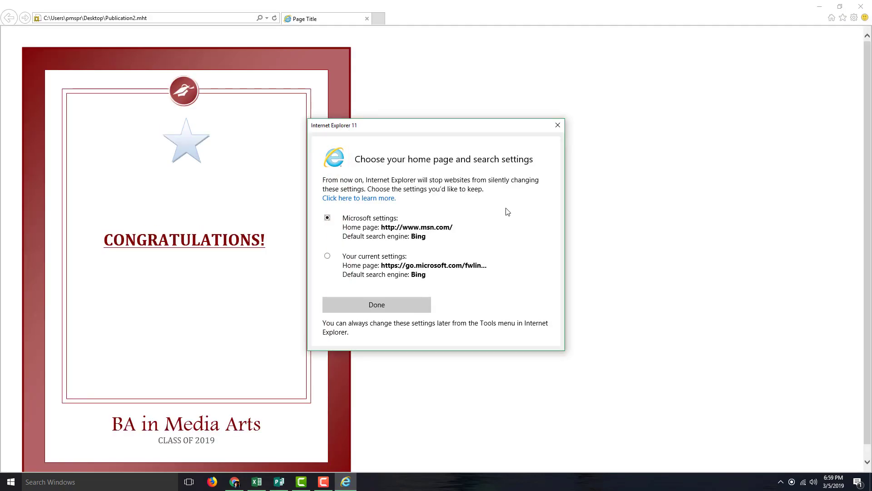
Step: Dismiss the IE settings prompt, test the star's e-mail link, and discard the Outlook message
{"action": "left_click", "coordinate": [558, 125]}
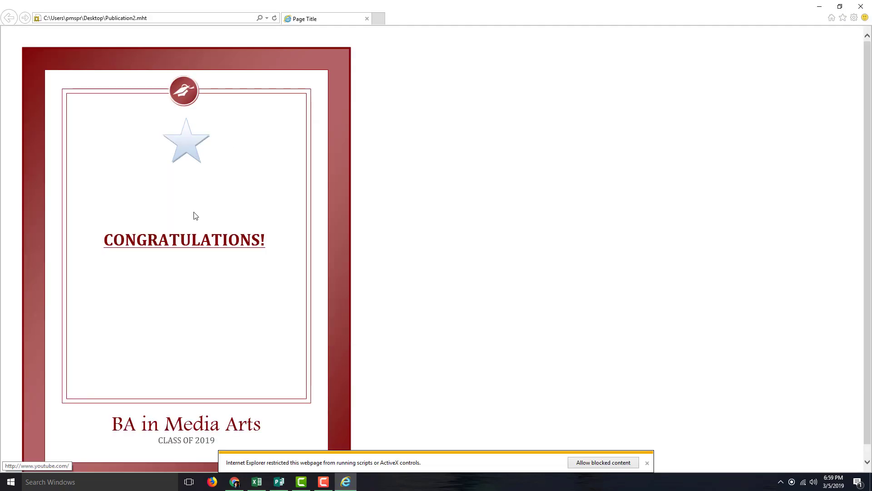
{"action": "left_click", "coordinate": [191, 144]}
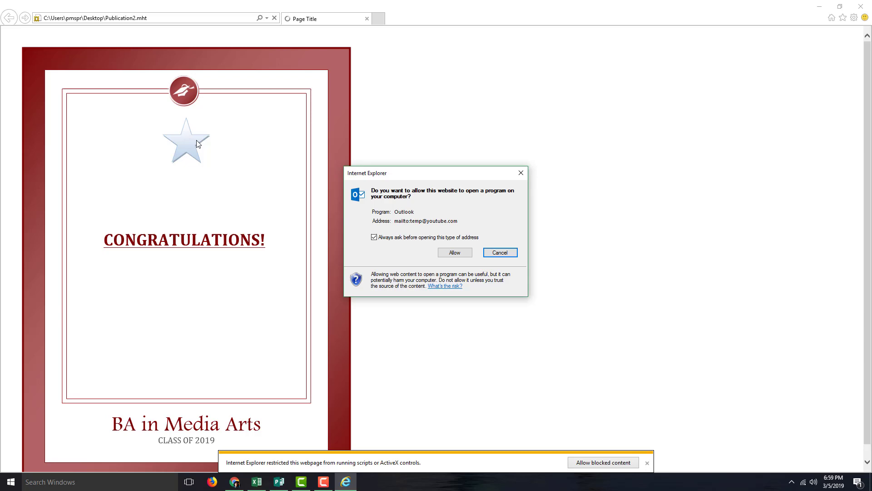
{"action": "left_click", "coordinate": [455, 253]}
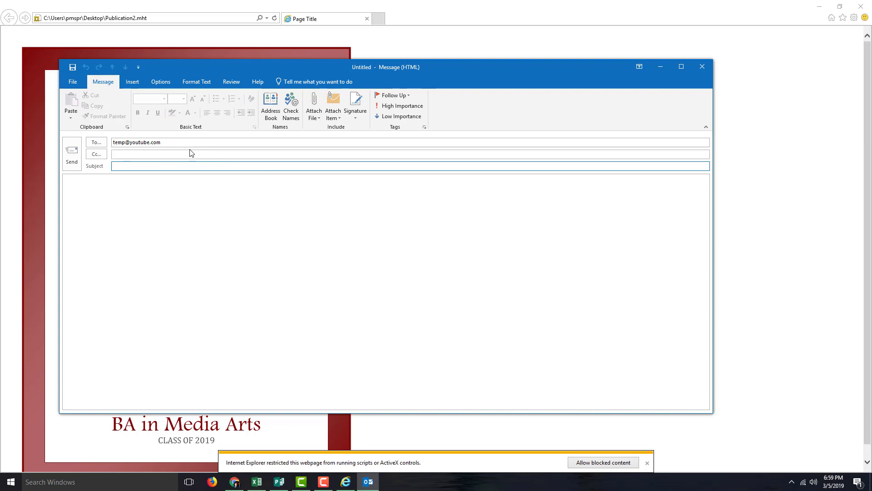
{"action": "left_click", "coordinate": [704, 70]}
{"action": "left_click", "coordinate": [446, 266]}
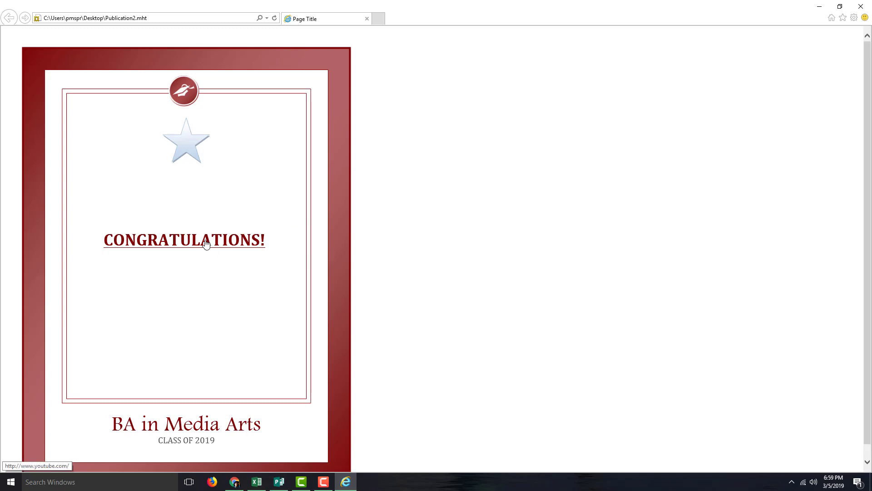
Step: Confirm CONGRATULATIONS! opens YouTube, then close the browser and return to Publisher
{"action": "left_click", "coordinate": [206, 244]}
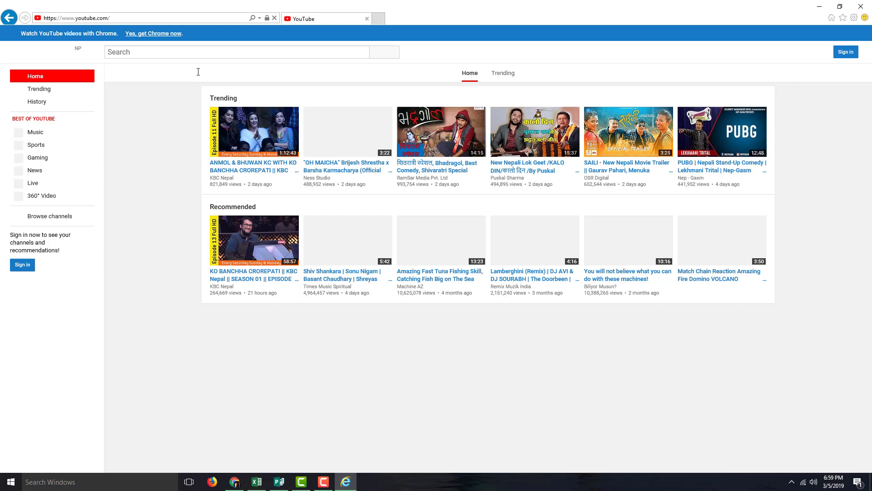
{"action": "left_click", "coordinate": [861, 6]}
{"action": "left_click", "coordinate": [279, 482]}
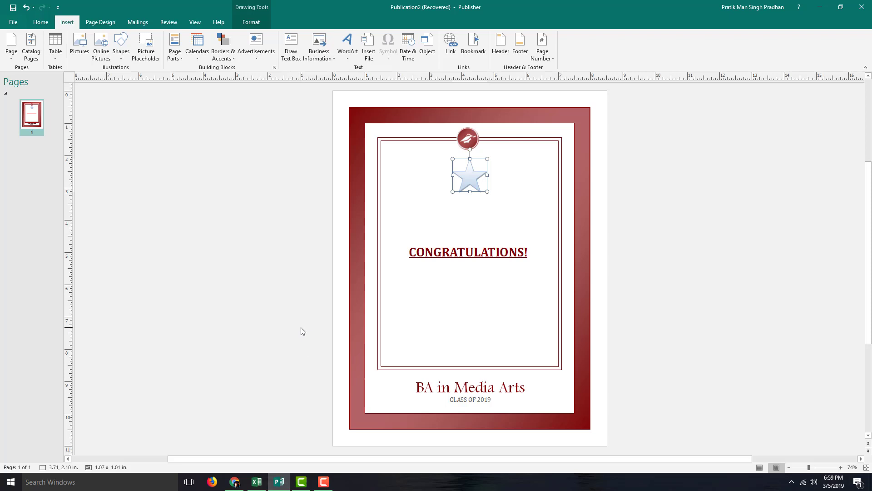
{"action": "left_click", "coordinate": [324, 481]}
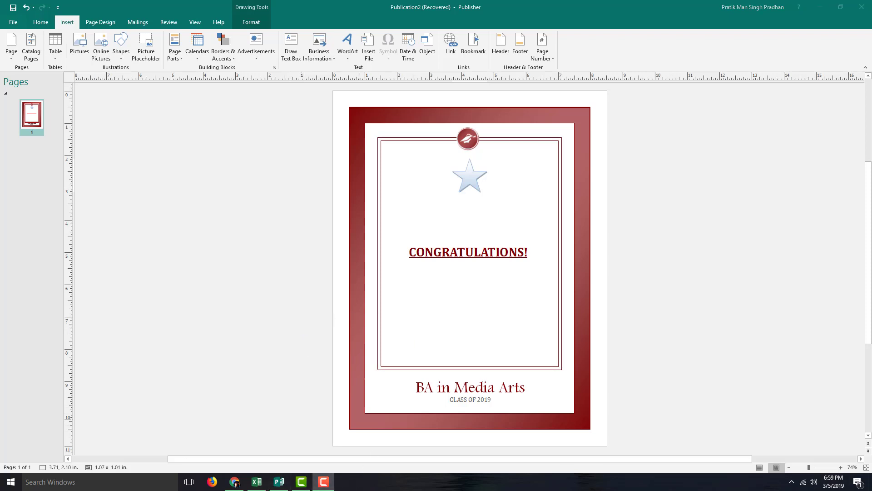